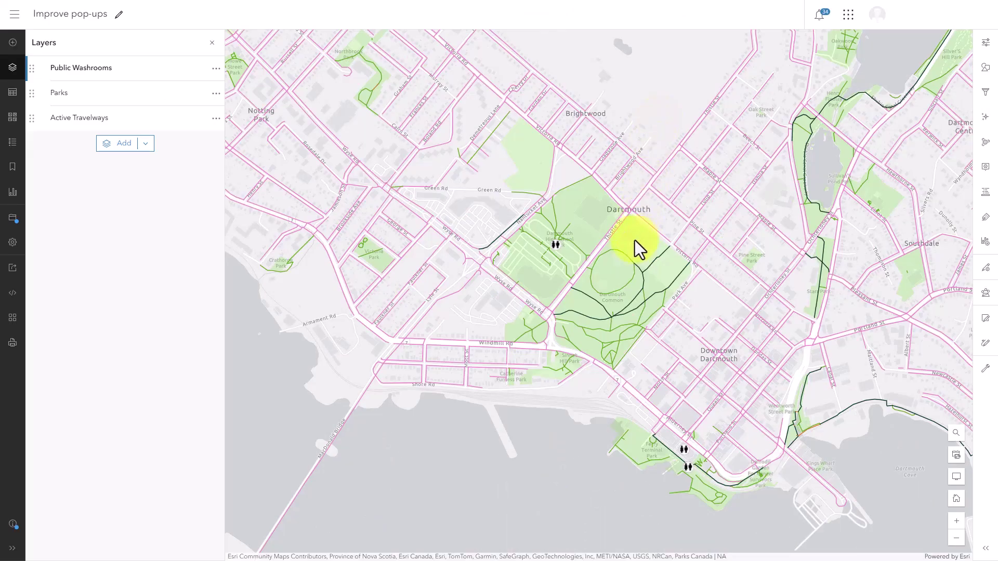
- Review the Dartmouth Common park and trail pop-ups, then select the Parks layer
left_click(627, 258)
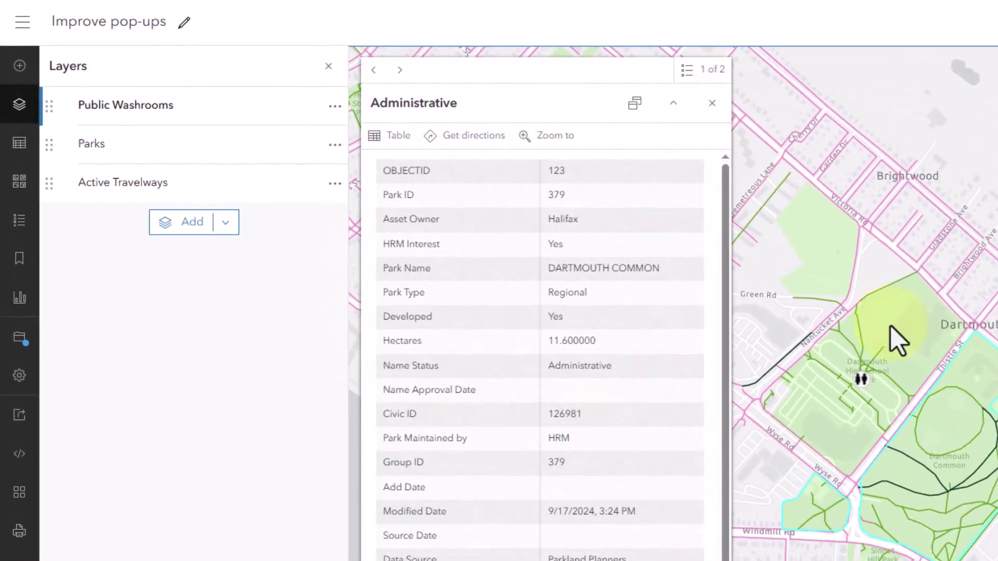
left_click(399, 71)
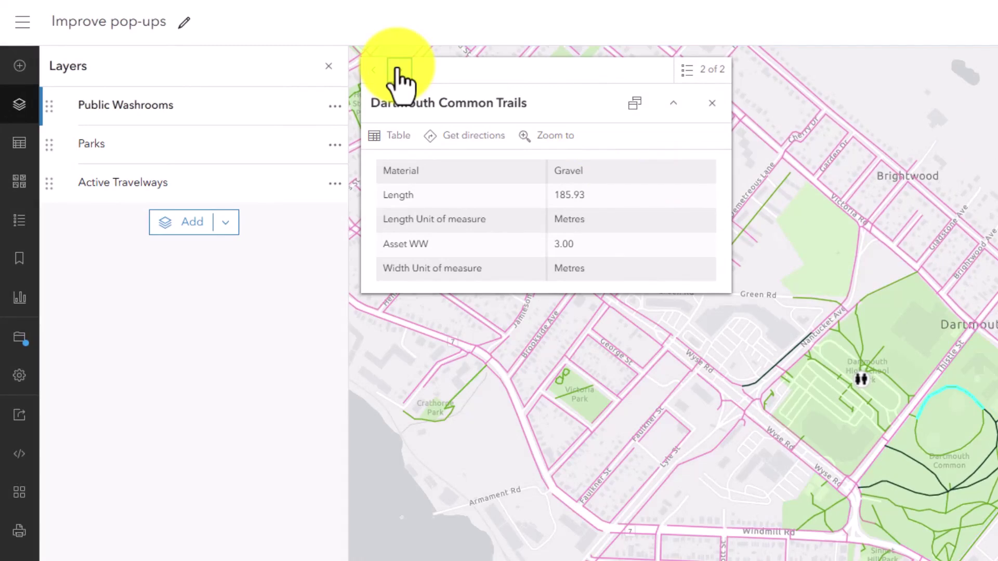
left_click(711, 104)
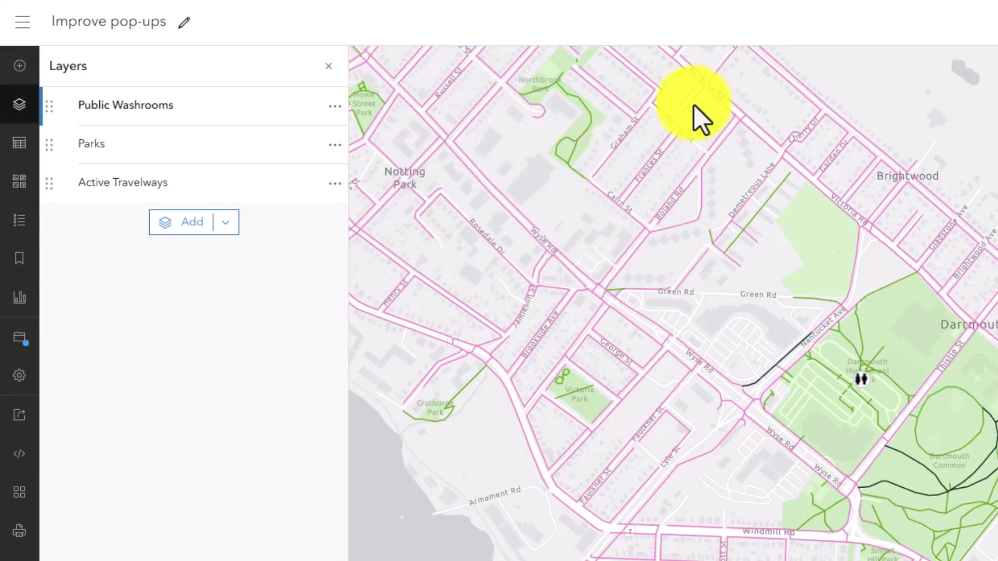
left_click(306, 150)
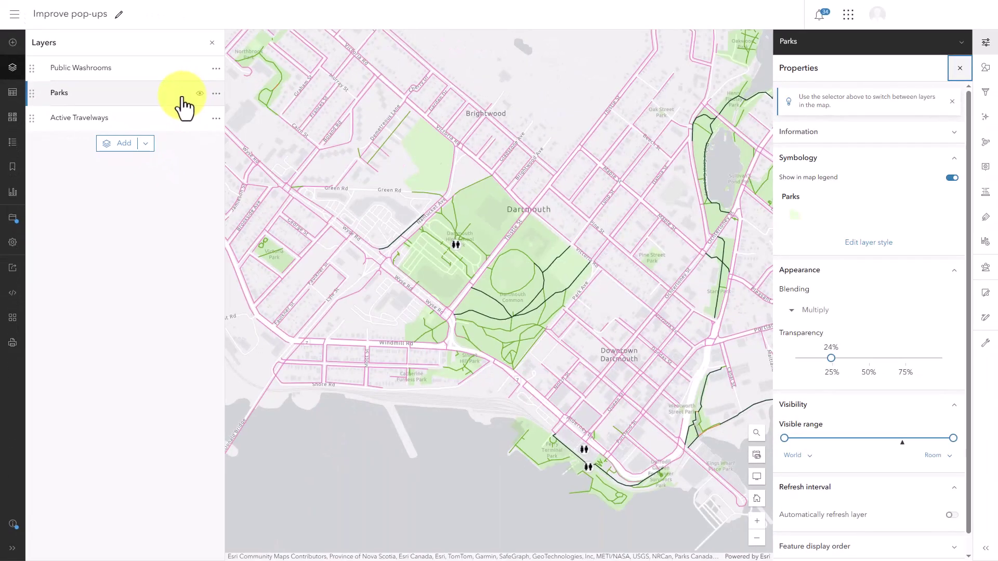
- Switch off Enable pop-ups for Parks and confirm Dartmouth Common shows only the trail pop-up
left_click(982, 176)
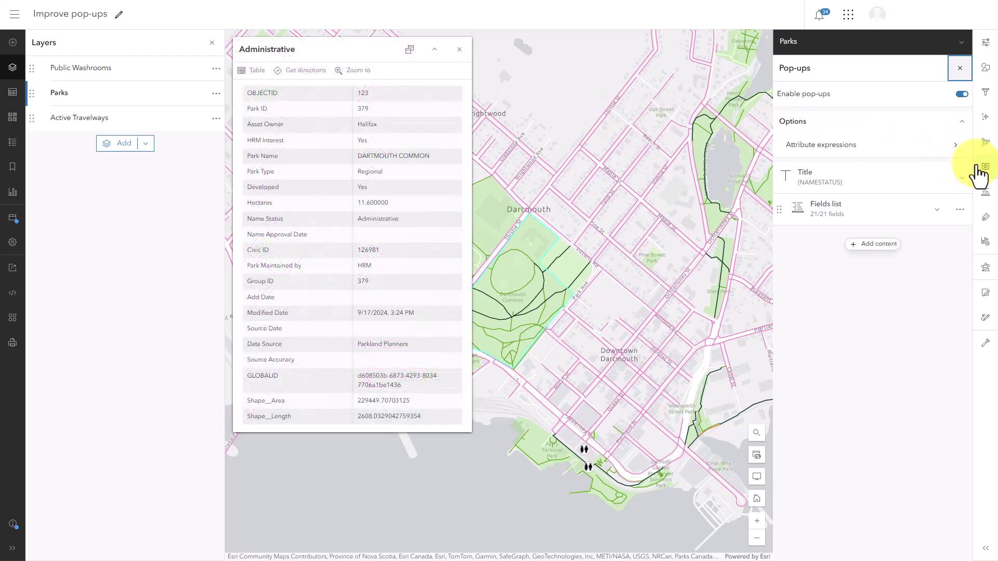
left_click(960, 95)
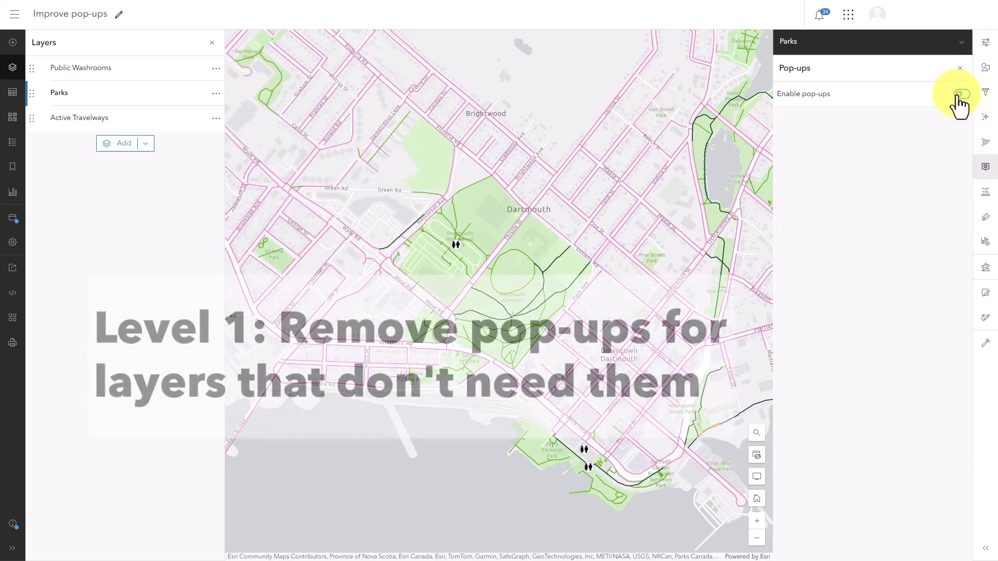
left_click(960, 68)
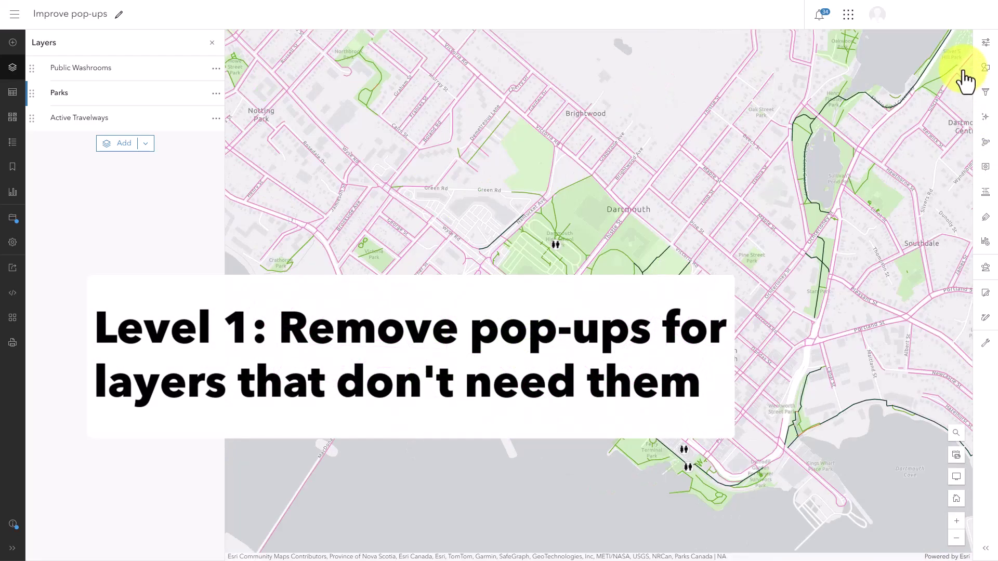
left_click(630, 265)
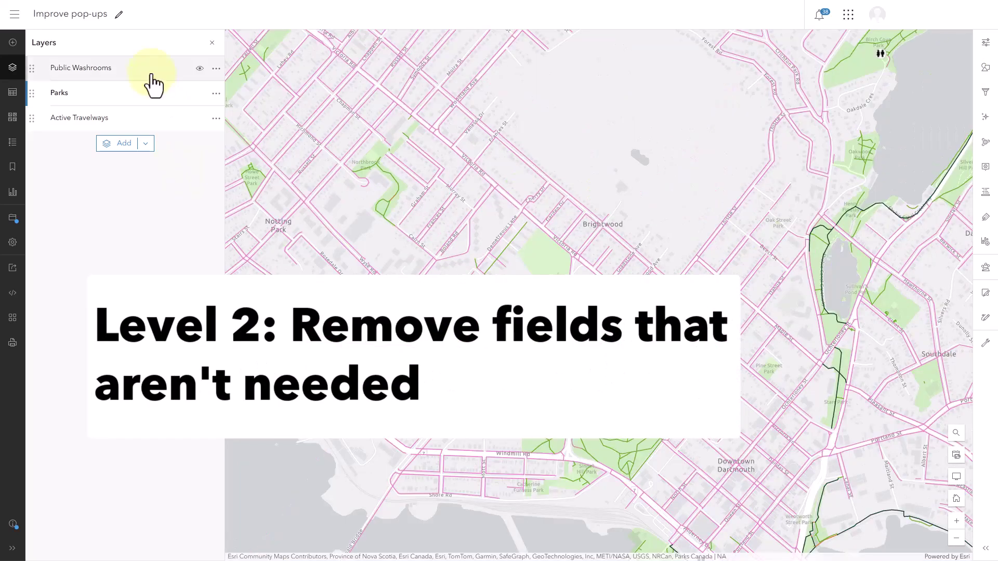
- Show the Public Washrooms pop-up's 20-field list and preview the Birch Cove Park Facility pop-up
left_click(152, 83)
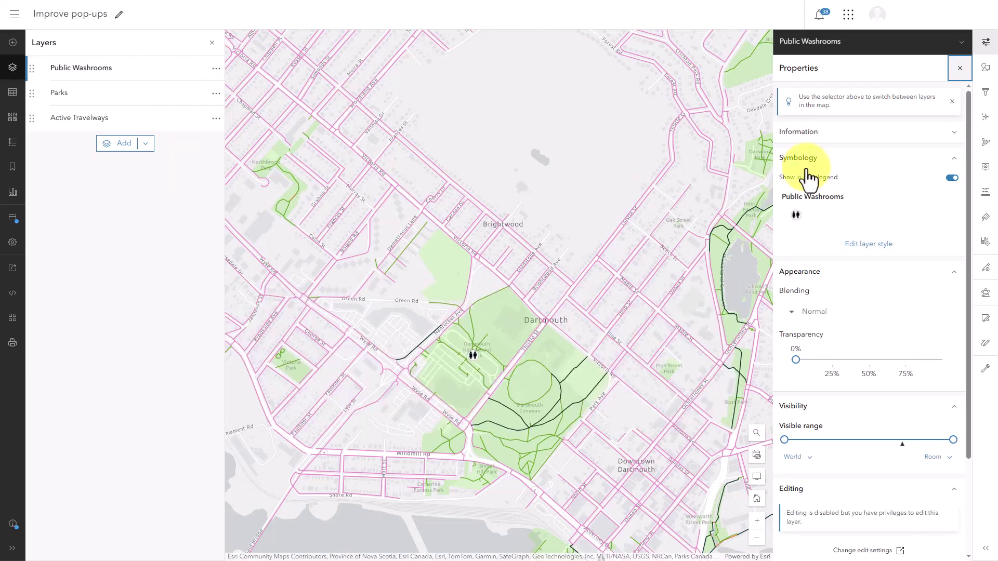
left_click(985, 169)
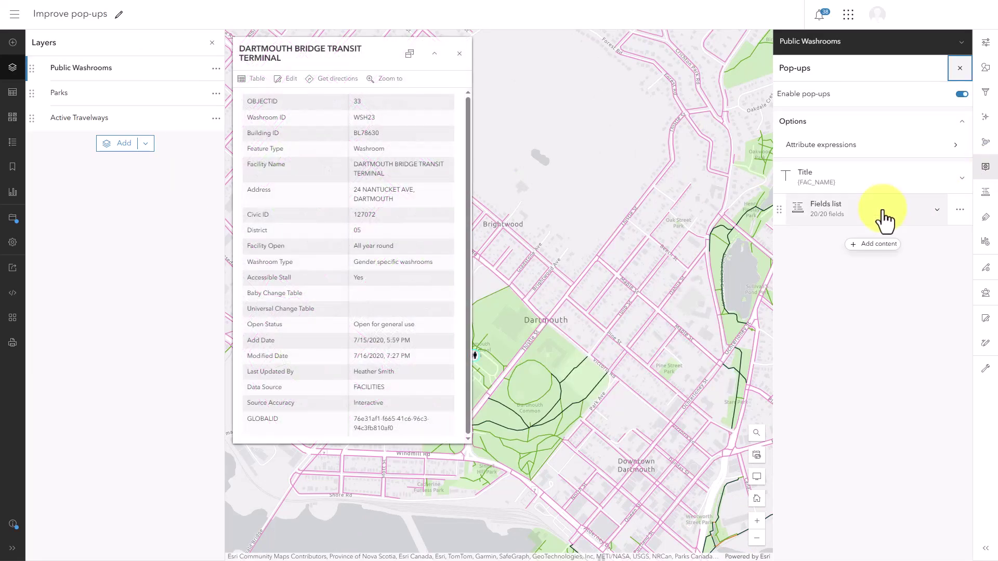
left_click(884, 218)
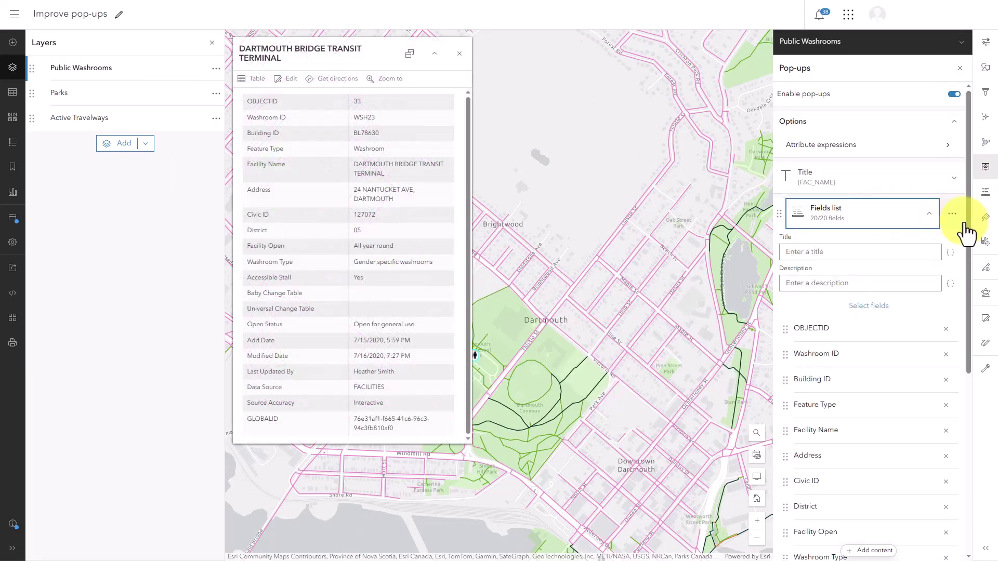
left_click_drag(968, 223, 980, 357)
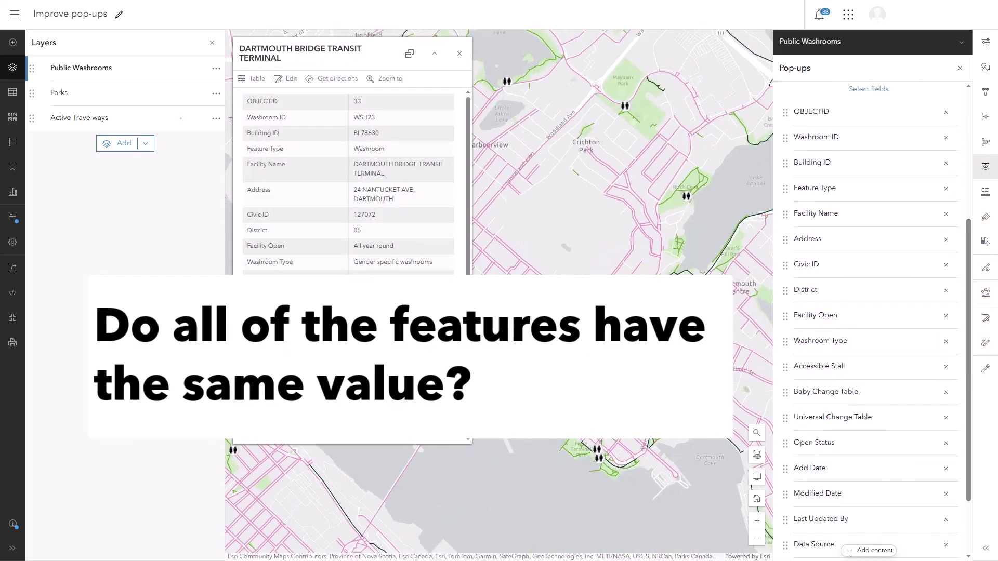
left_click(682, 200)
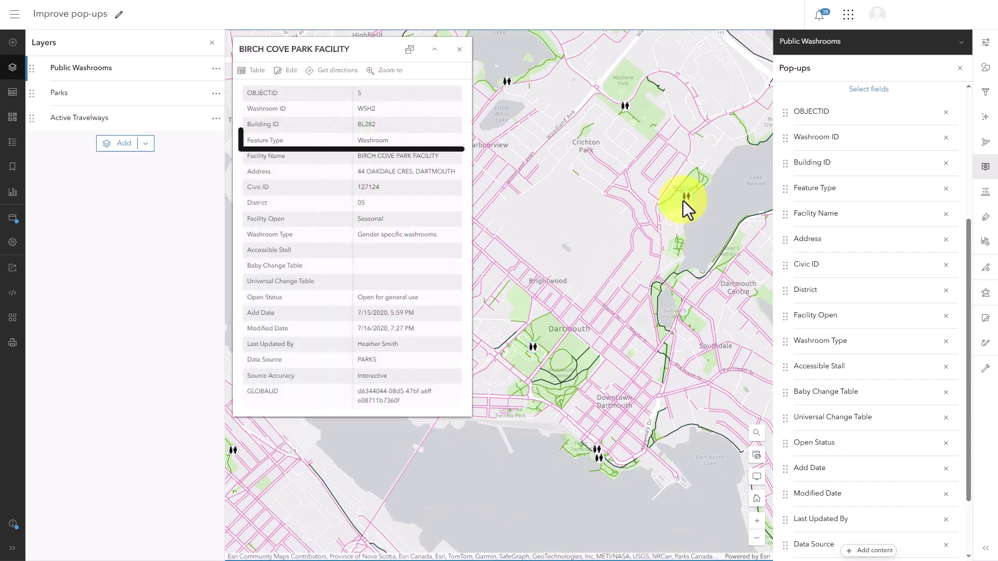
- Compare washroom pop-ups, including Alderney Gate Public Library, then remove the Feature Type field
left_click(600, 460)
left_click(596, 448)
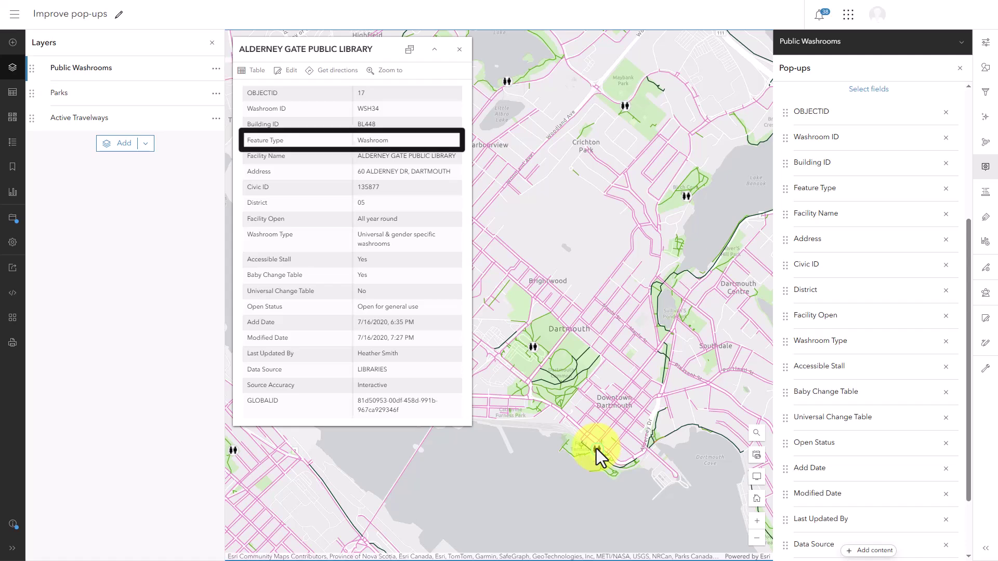
left_click(946, 189)
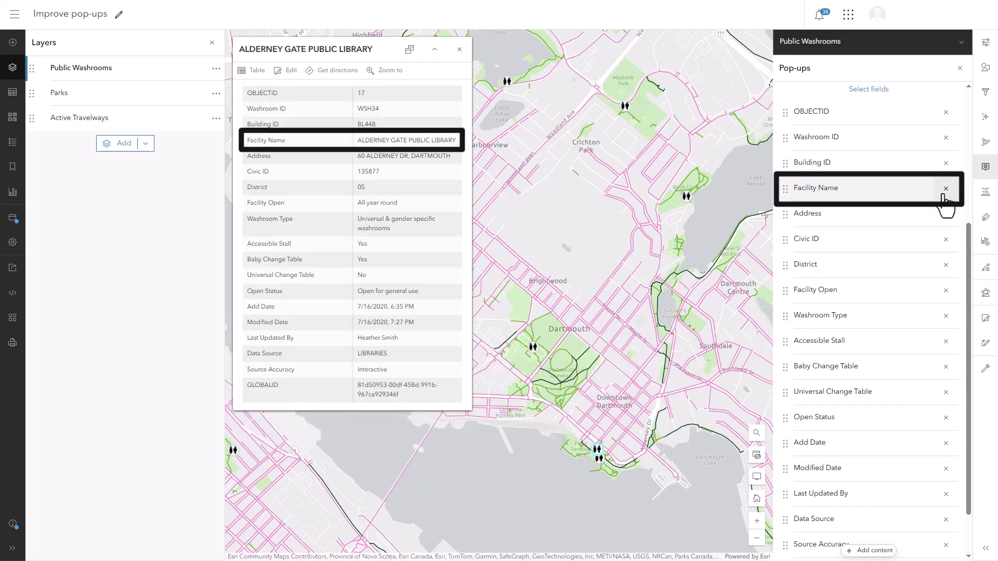
- Remove Facility Name, OBJECTID, Washroom ID, Building ID, Civic ID and GLOBALID from the washroom pop-up
left_click(945, 191)
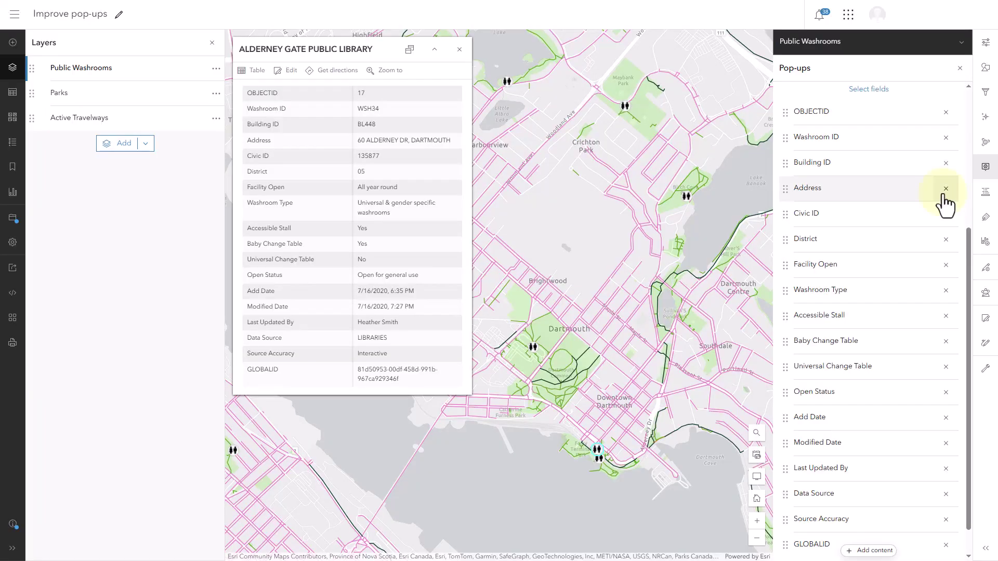
left_click(946, 112)
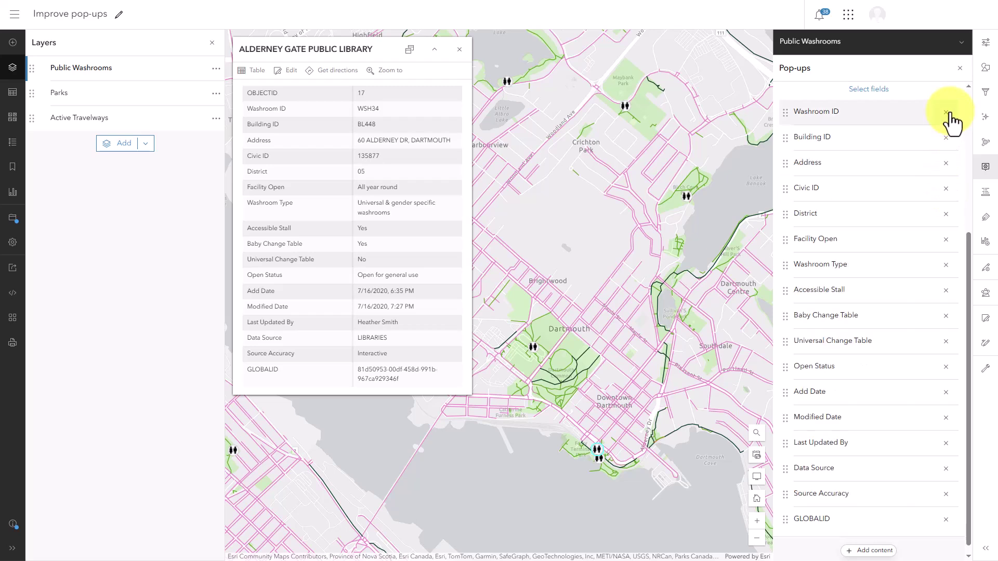
left_click(947, 113)
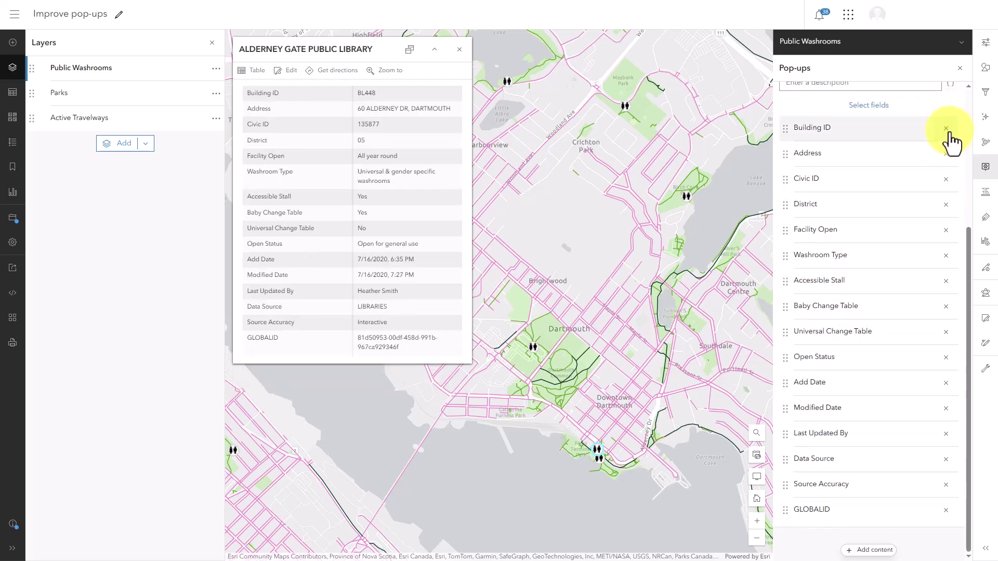
left_click(947, 129)
left_click(946, 177)
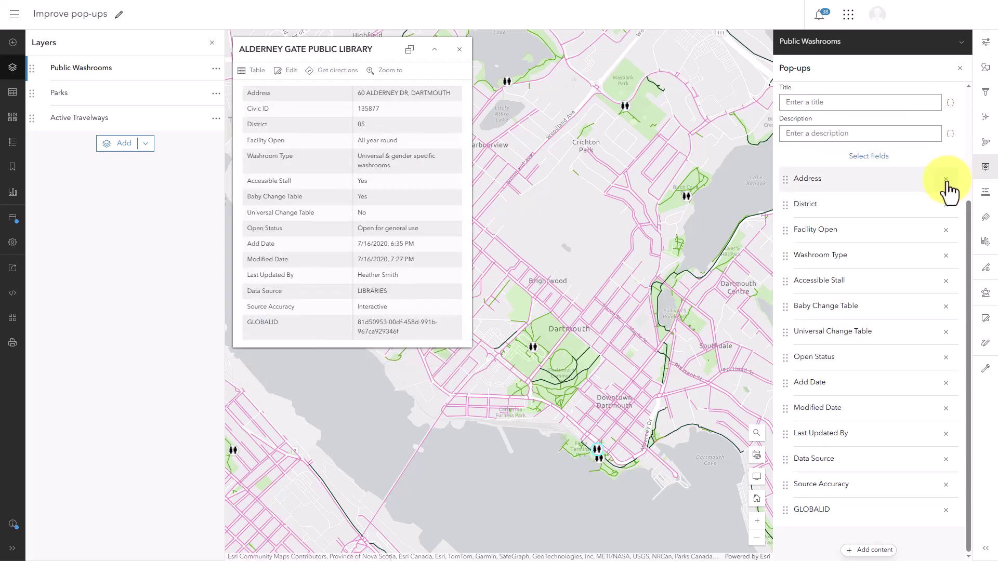
left_click(946, 510)
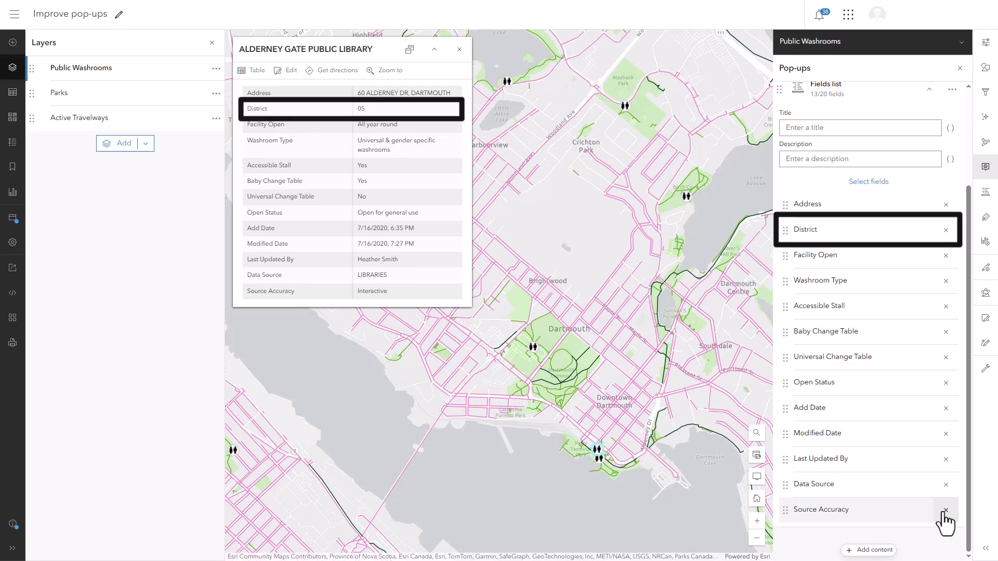
- Remove District, Last Updated By, Source Accuracy, Add Date, Modified Date and Data Source from the pop-up
left_click(944, 231)
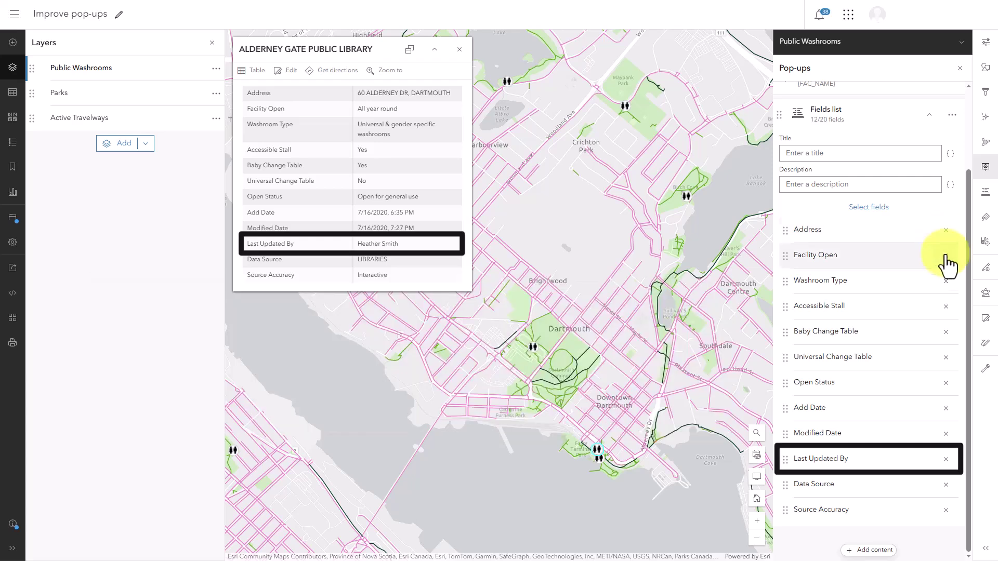
left_click(945, 459)
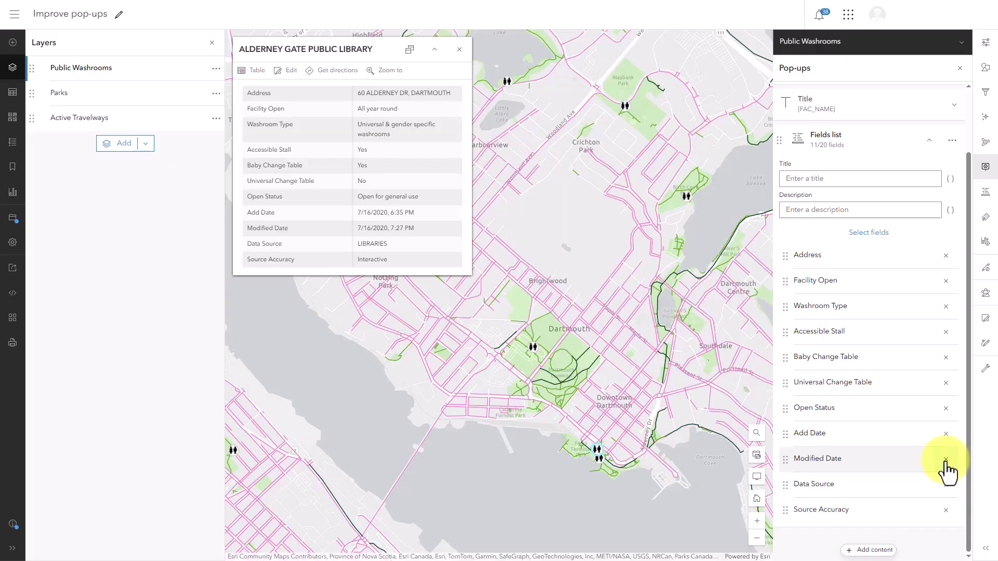
left_click(946, 510)
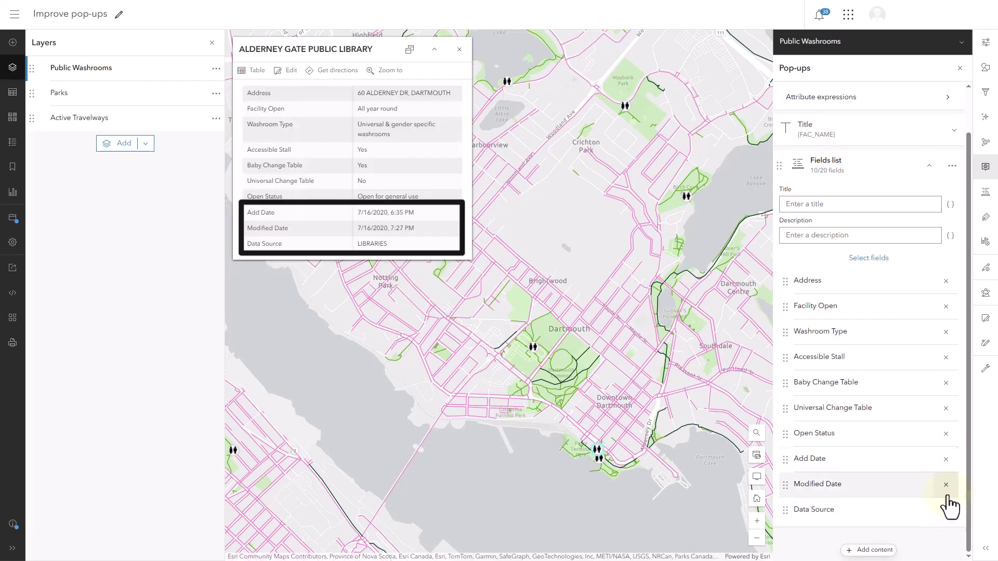
left_click(946, 459)
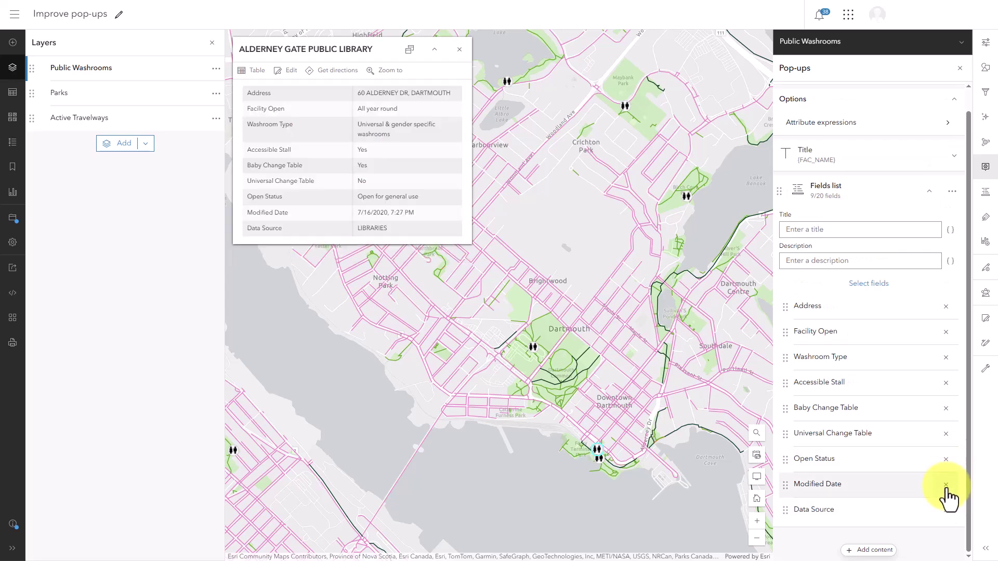
left_click(946, 485)
left_click(953, 507)
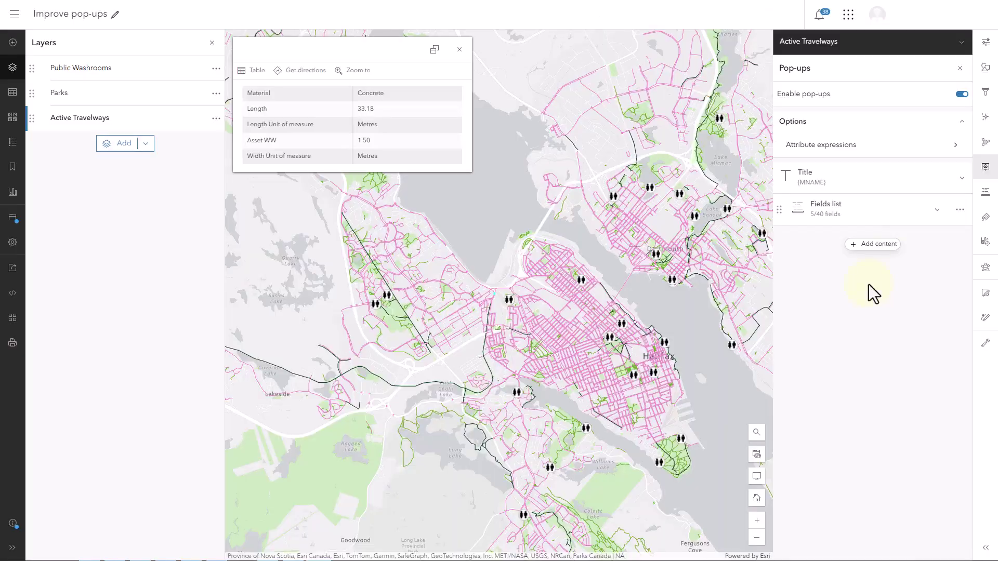
- In Active Travelways fields, rename Asset WW to 'Width (m)' and set 0 decimal places
left_click(981, 191)
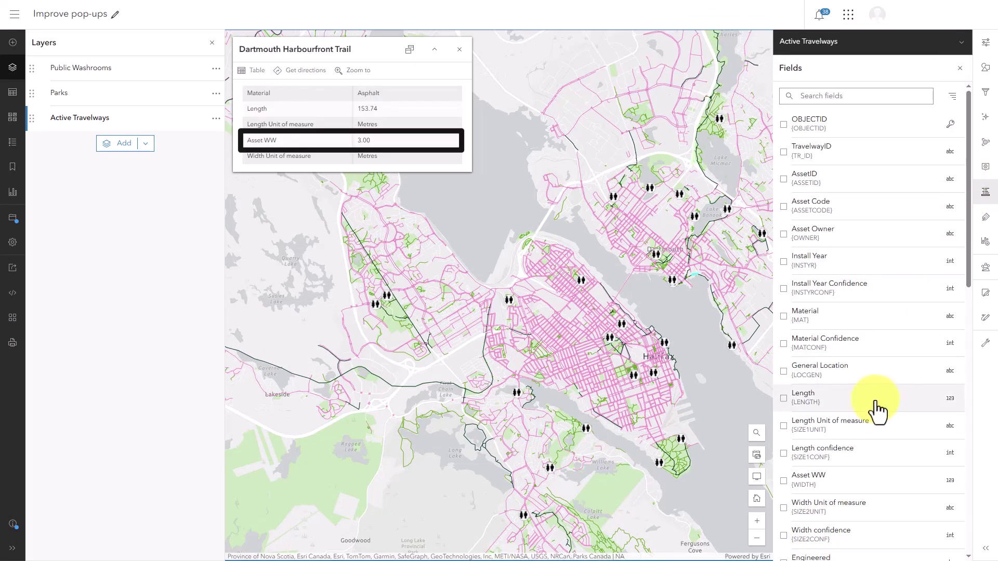
left_click(847, 483)
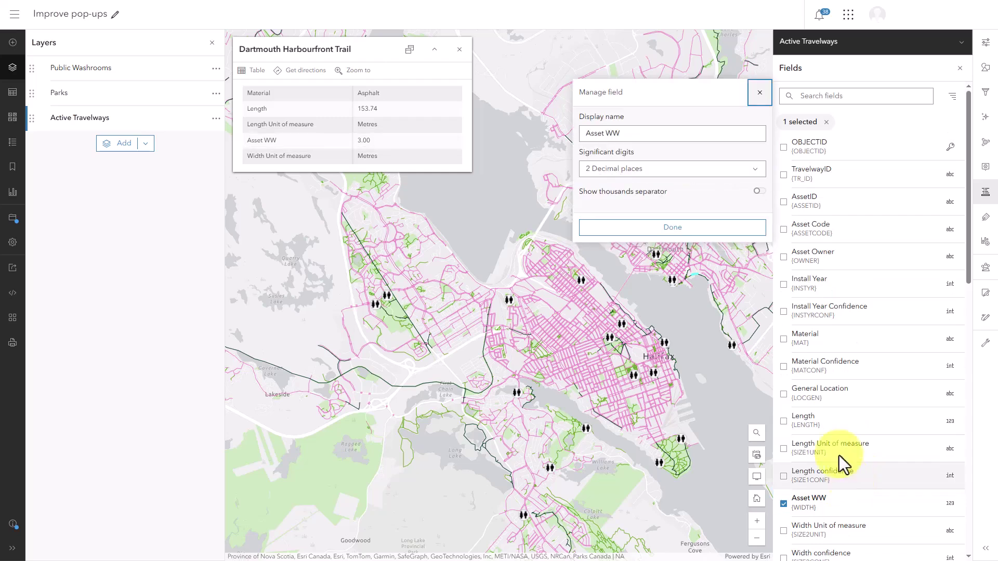
left_click(705, 137)
key("BackSpace")
key("BackSpace")
key("BackSpace")
key("BackSpace")
key("BackSpace")
key("BackSpace")
key("BackSpace")
key("BackSpace")
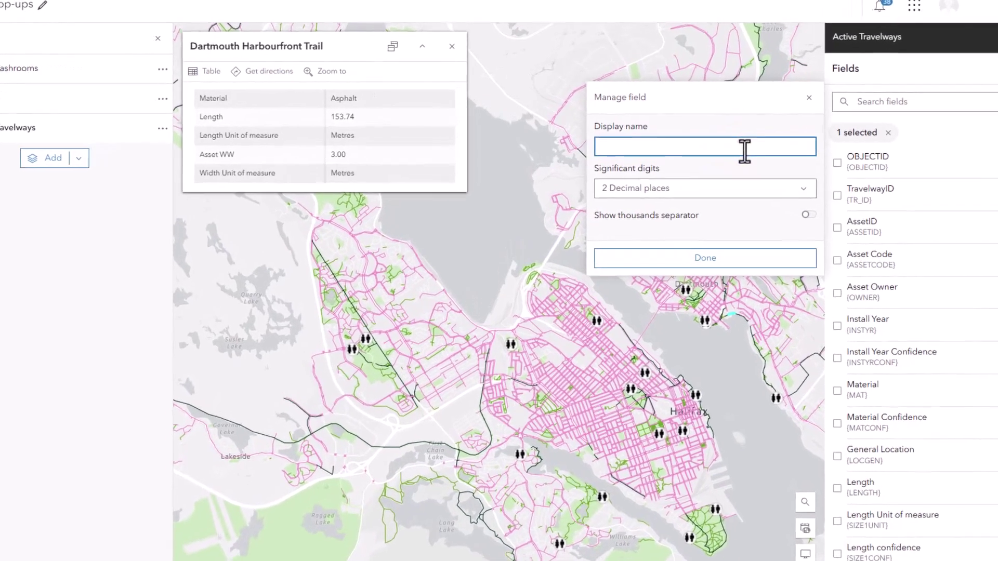
type("Width (m")
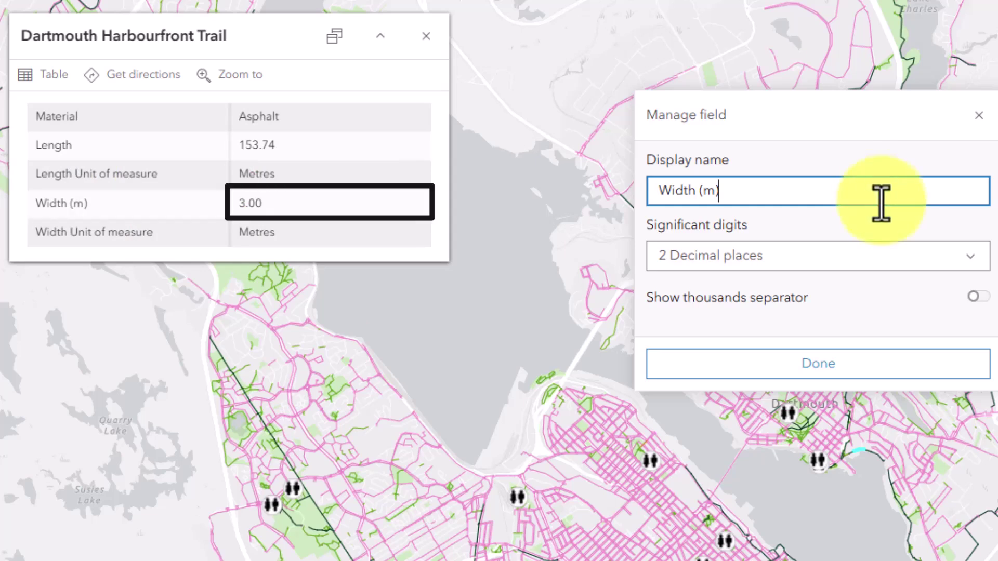
left_click(895, 259)
left_click(885, 316)
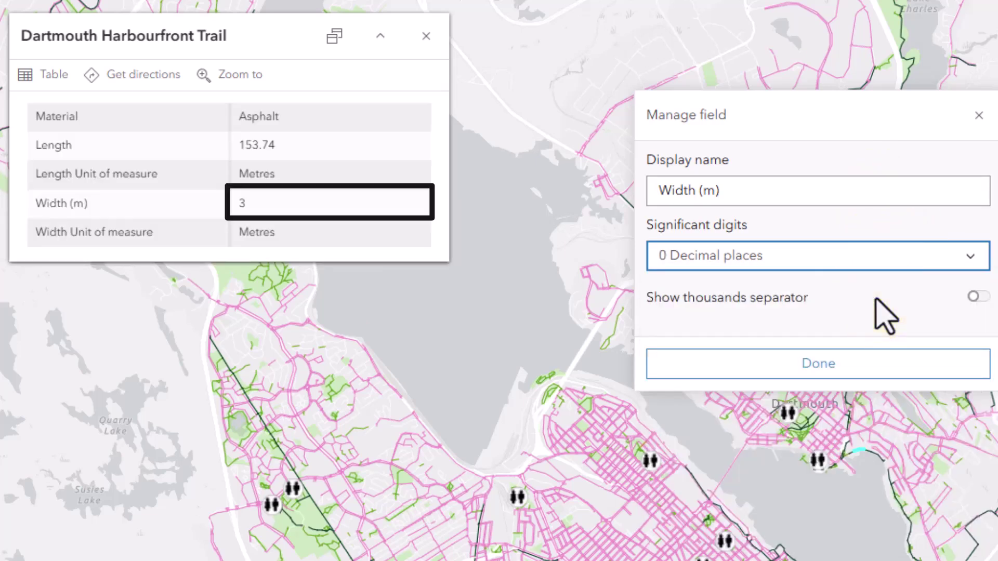
left_click(879, 363)
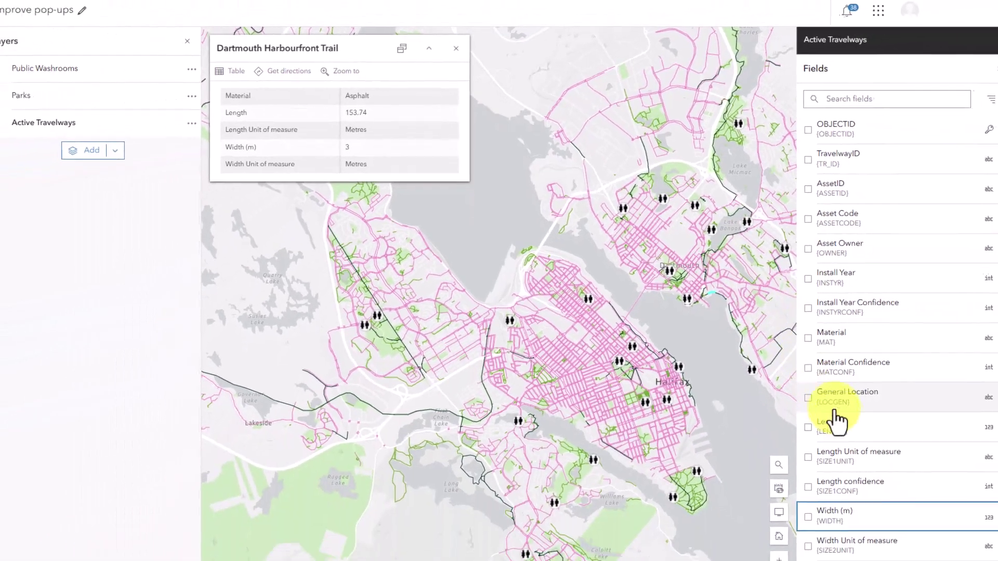
left_click(938, 543)
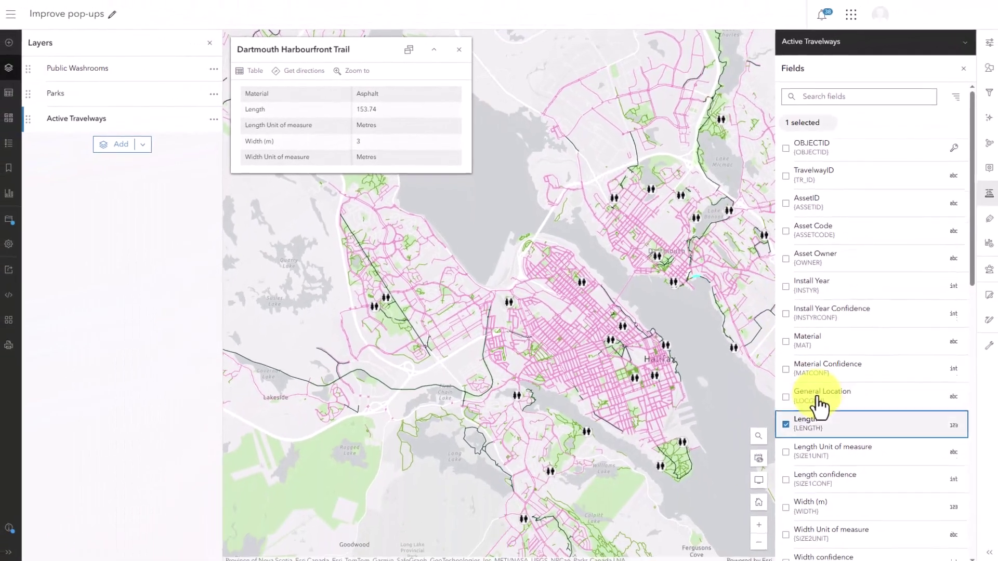
- Label the Length field 'Length (m)' with 0 decimal places and a thousands separator
left_click(731, 133)
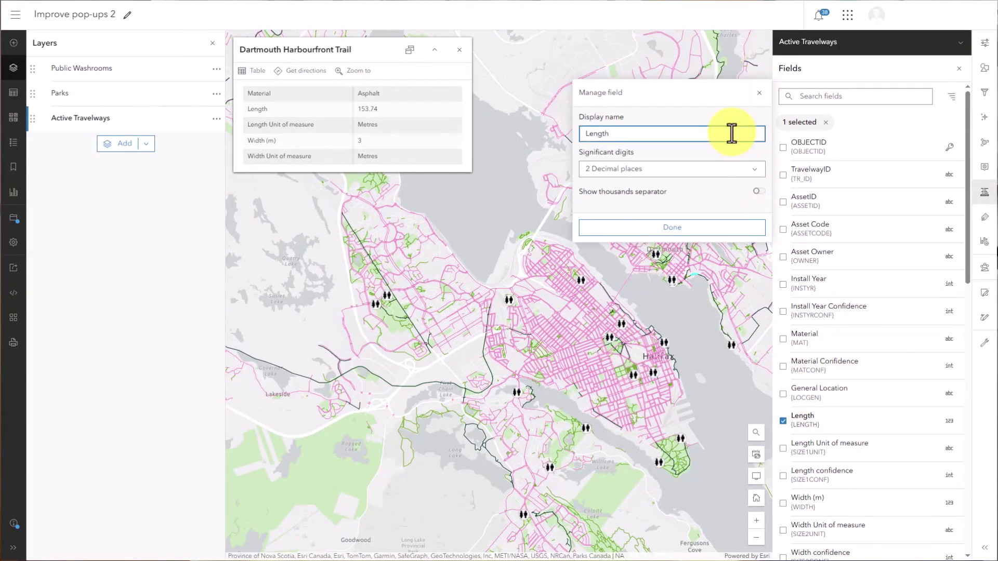
left_click(731, 169)
left_click(731, 187)
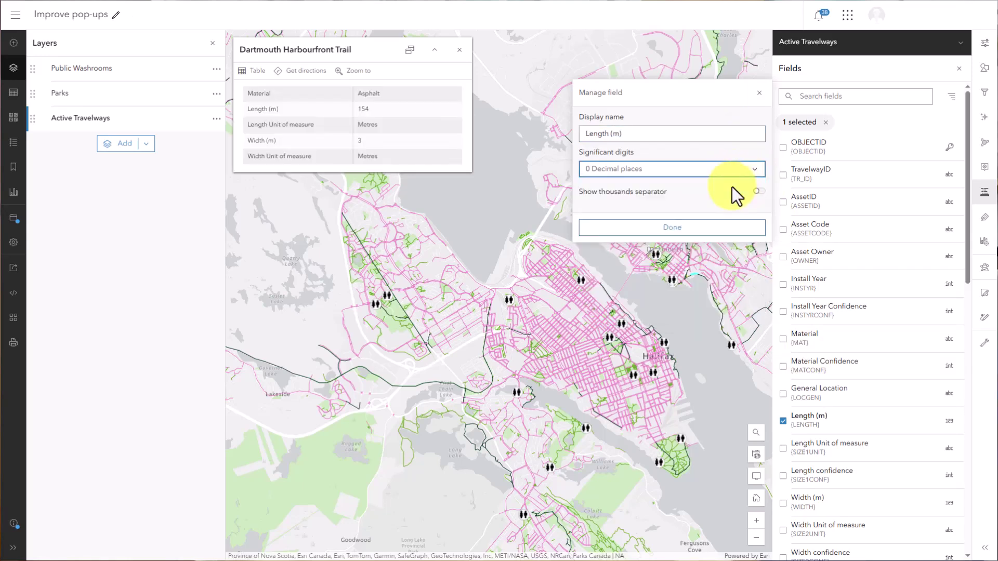
left_click(760, 192)
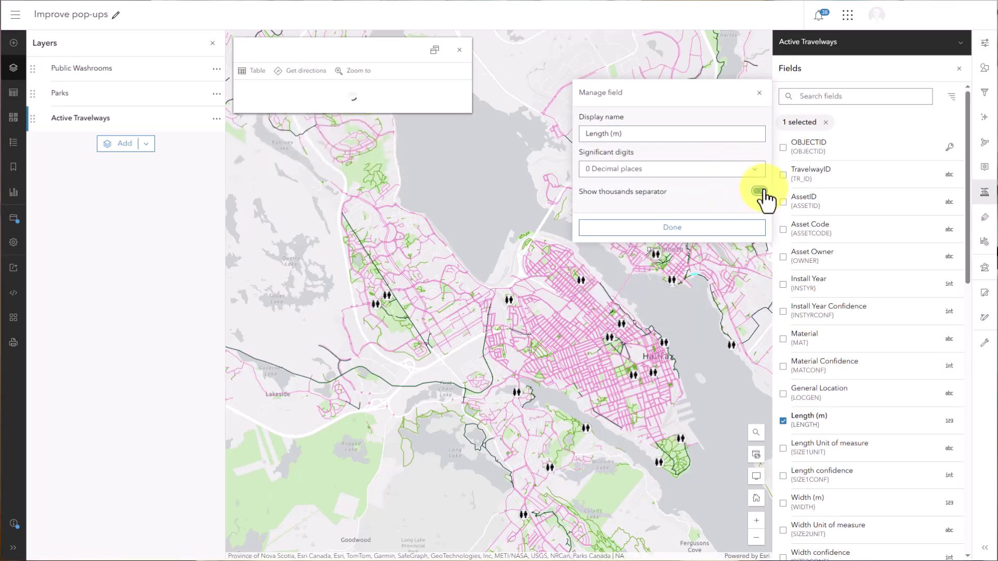
left_click(984, 169)
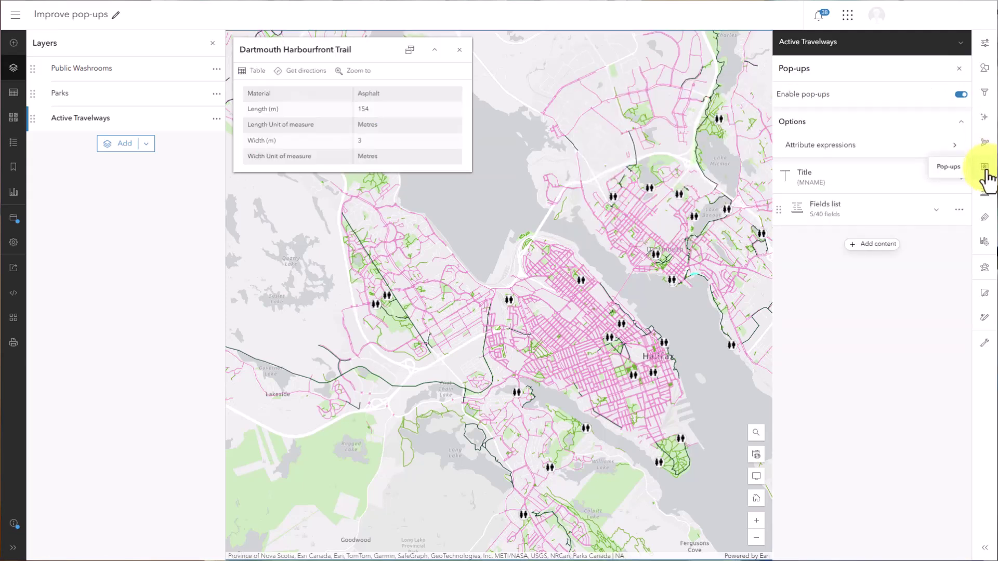
- Remove Length and Width Unit of measure fields, then check the Beechville Lakeside Timberlea Trail pop-up
left_click(894, 215)
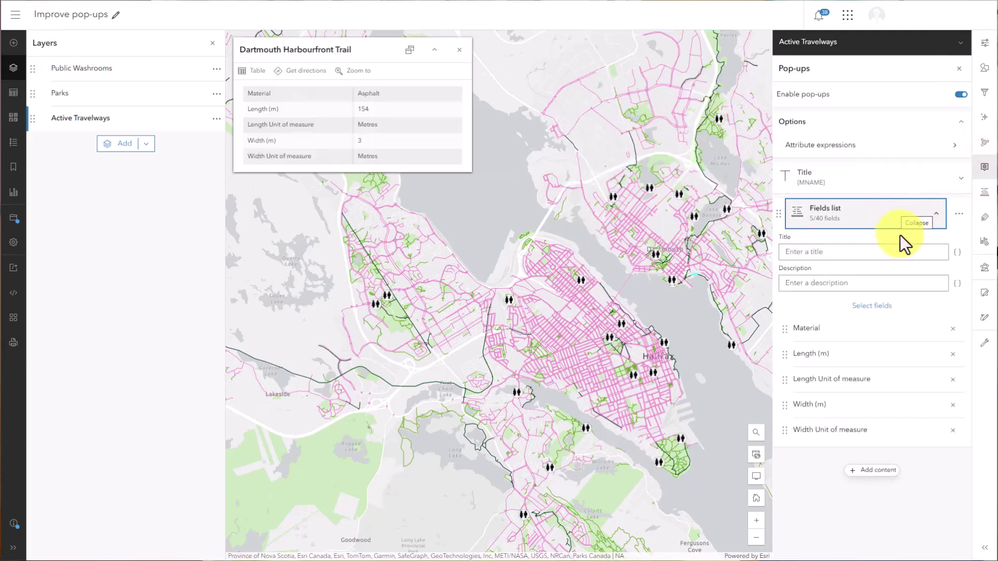
left_click(953, 380)
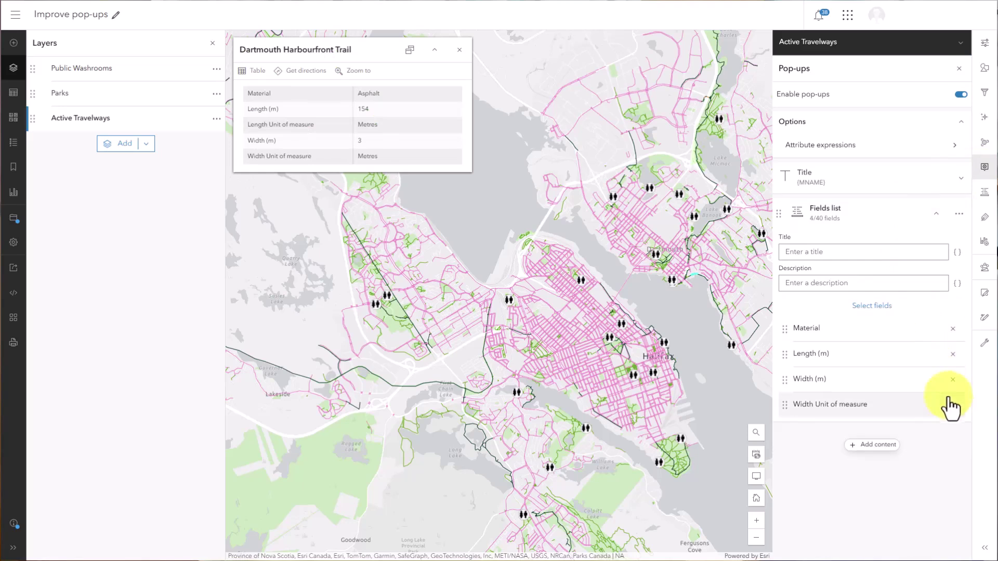
left_click(952, 405)
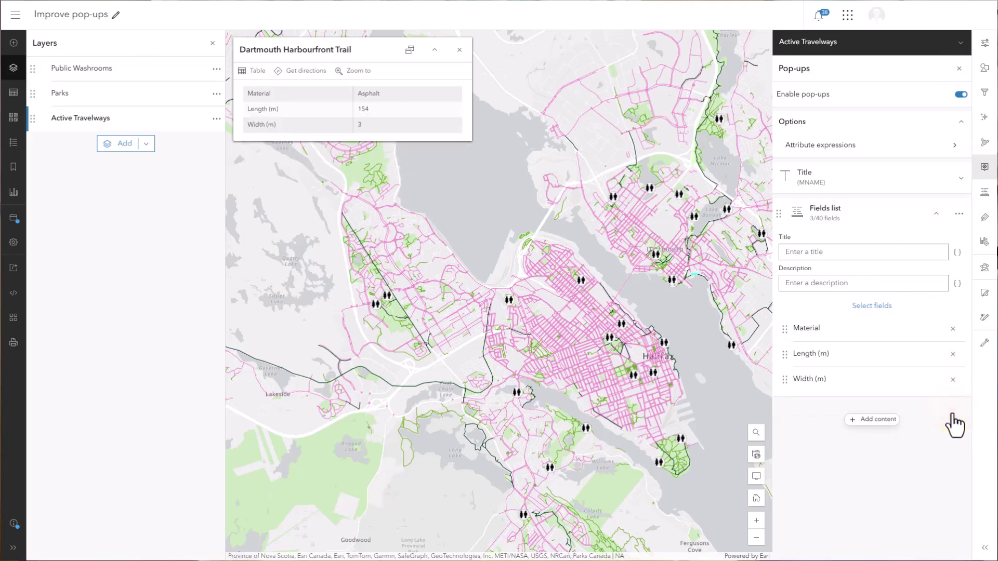
left_click(285, 373)
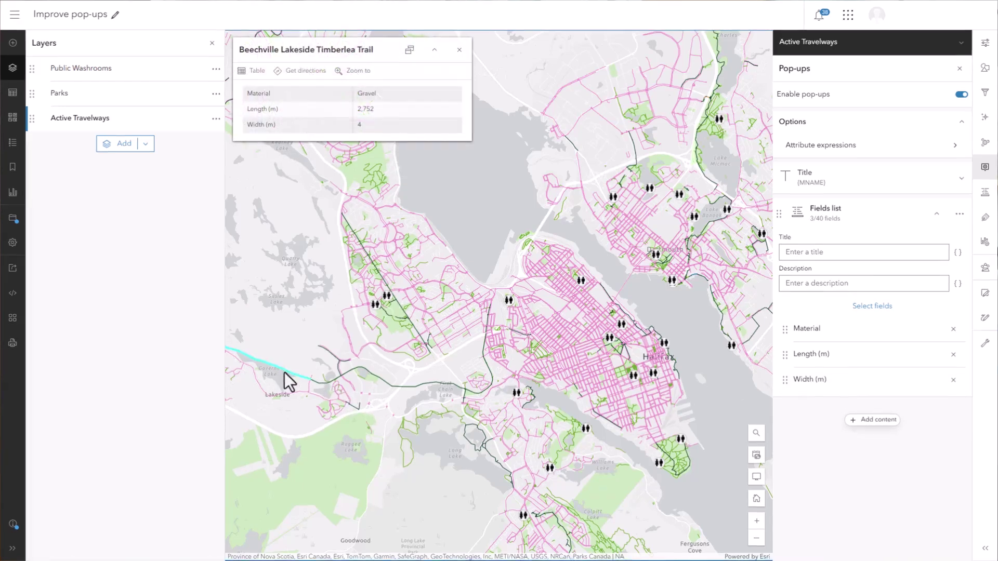